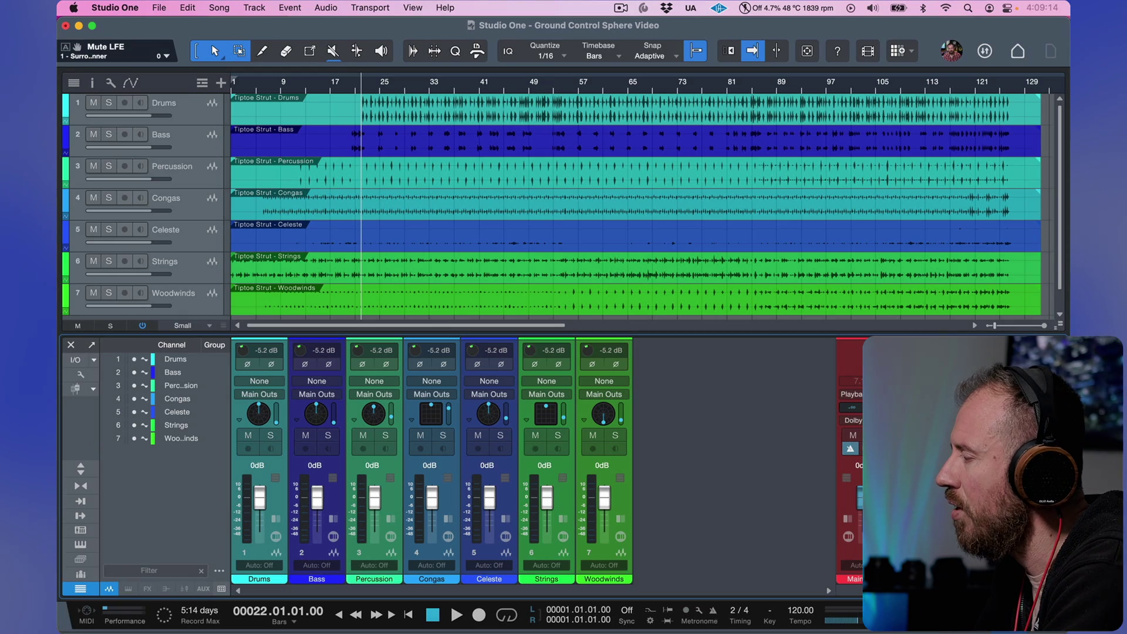
{"action": "left_click", "coordinate": [852, 420]}
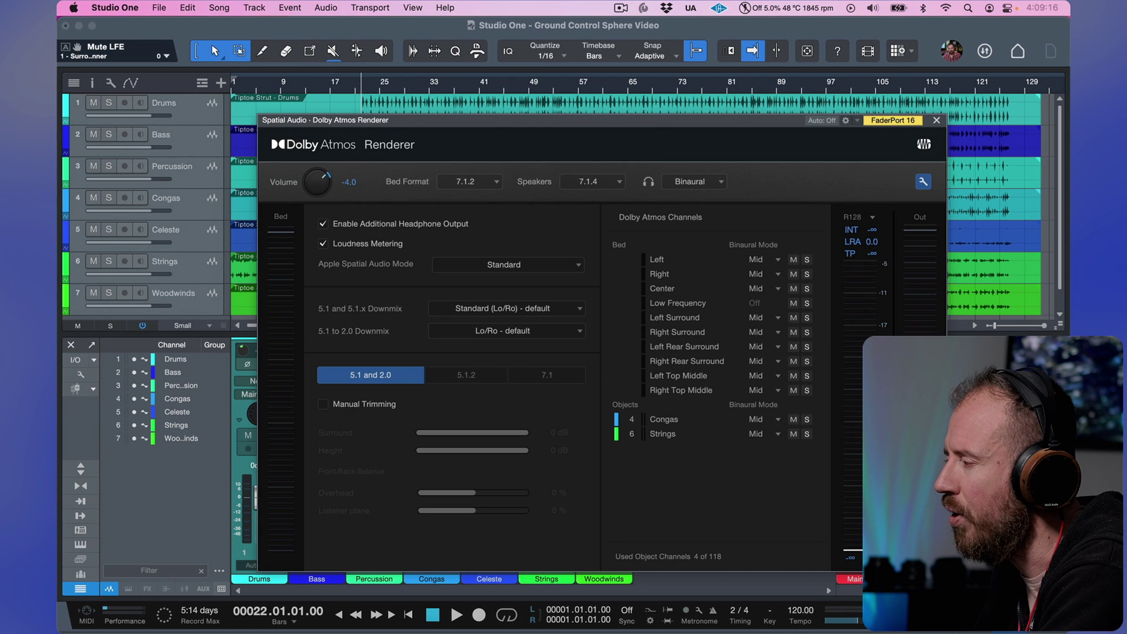
{"action": "left_click", "coordinate": [923, 183]}
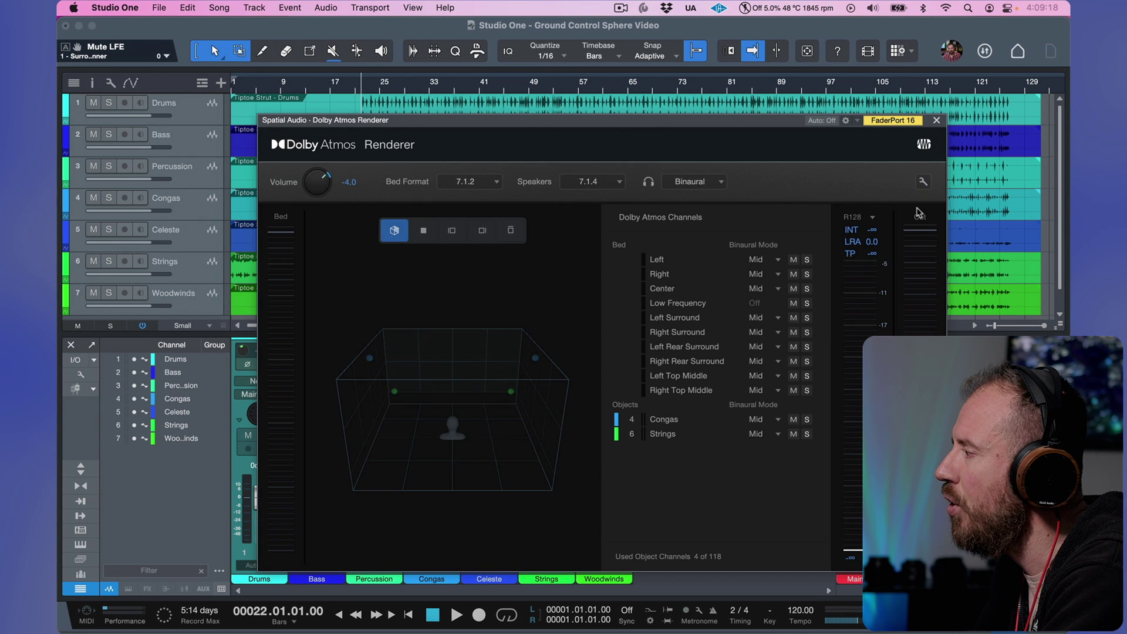
{"action": "left_click", "coordinate": [923, 183]}
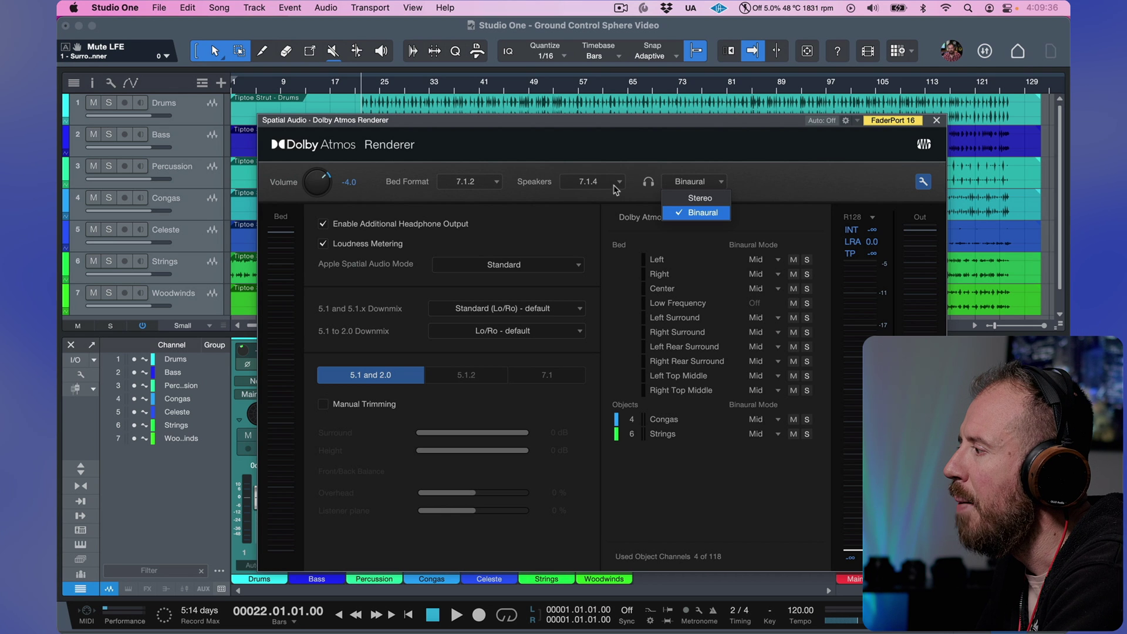
{"action": "left_click", "coordinate": [323, 226]}
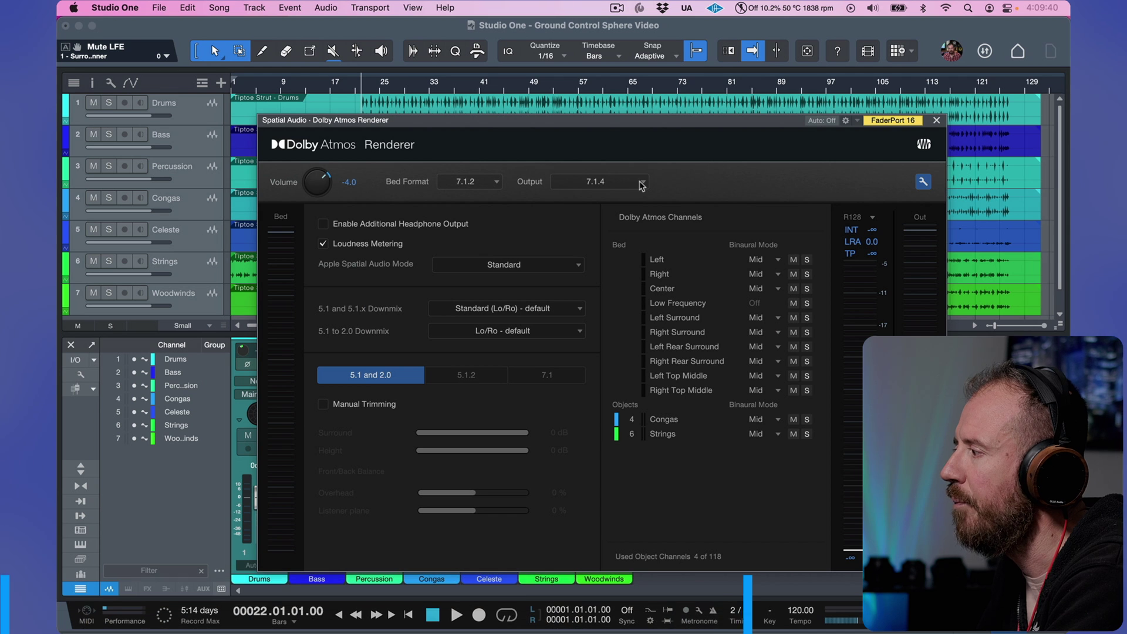
Check the Renderer's Output list, keep 7.1.4, and close the Dolby Atmos Renderer.
{"action": "left_click", "coordinate": [640, 184]}
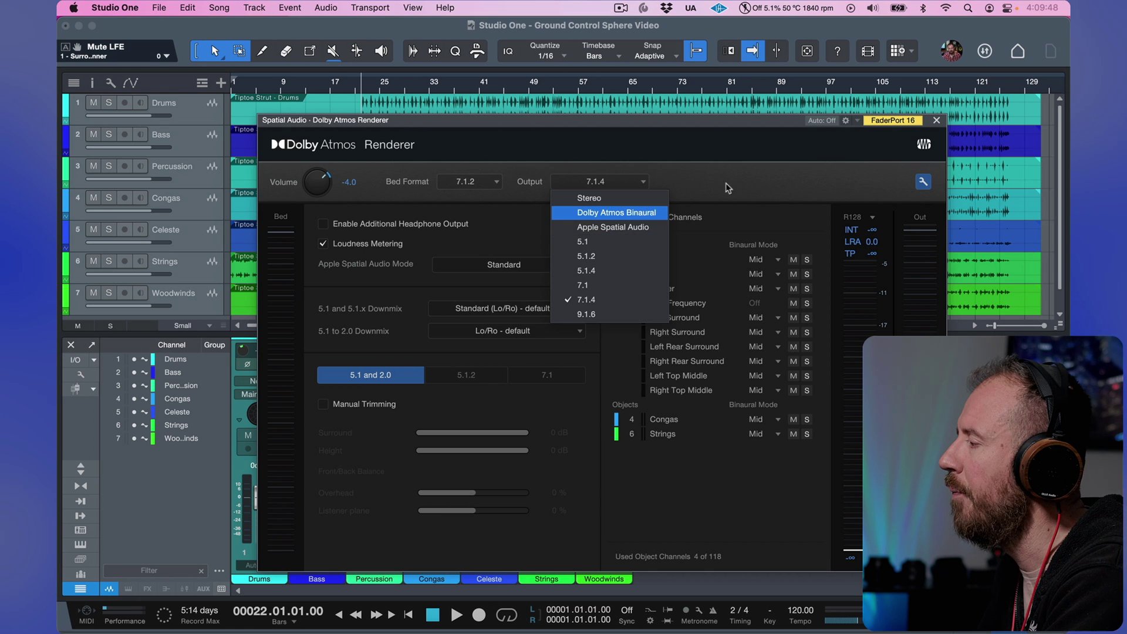
{"action": "left_click", "coordinate": [938, 124]}
{"action": "left_click", "coordinate": [935, 119]}
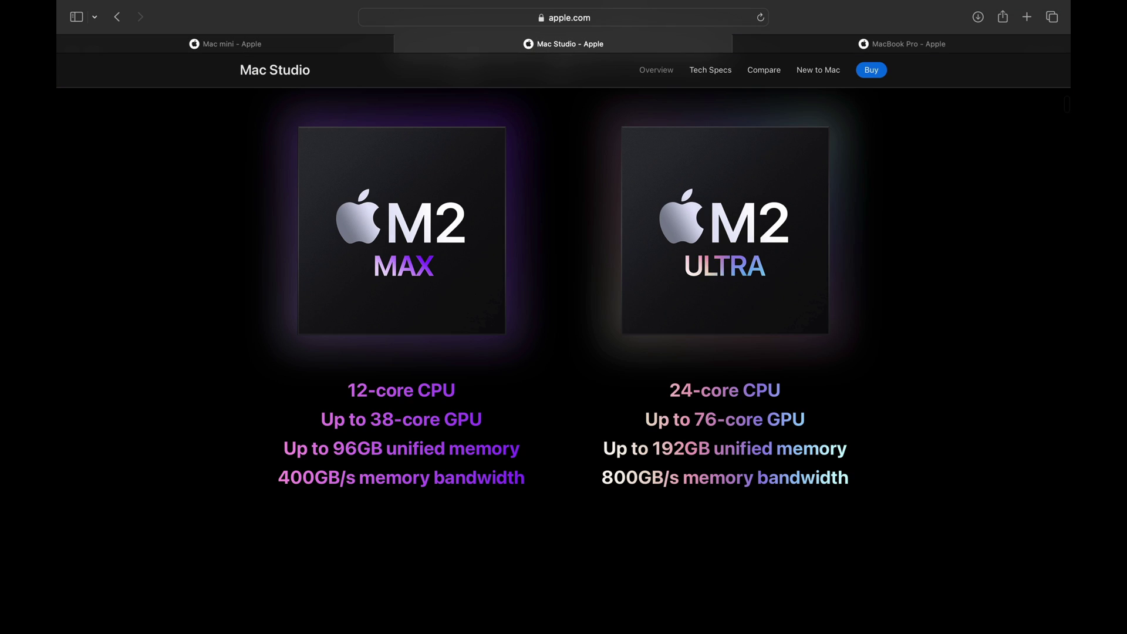
{"action": "key", "text": "ctrl+Tab"}
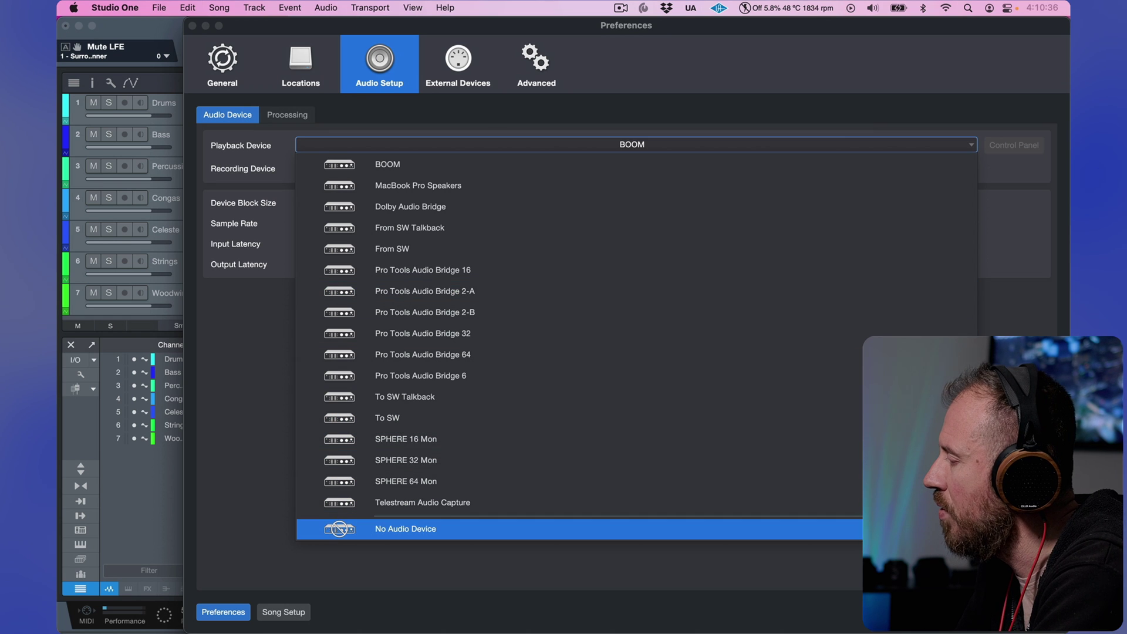
View the Mac Studio chip specs, dismiss the Playback Device list, and show the Mac's sound outputs.
{"action": "key", "text": "Escape"}
{"action": "key", "text": "Escape"}
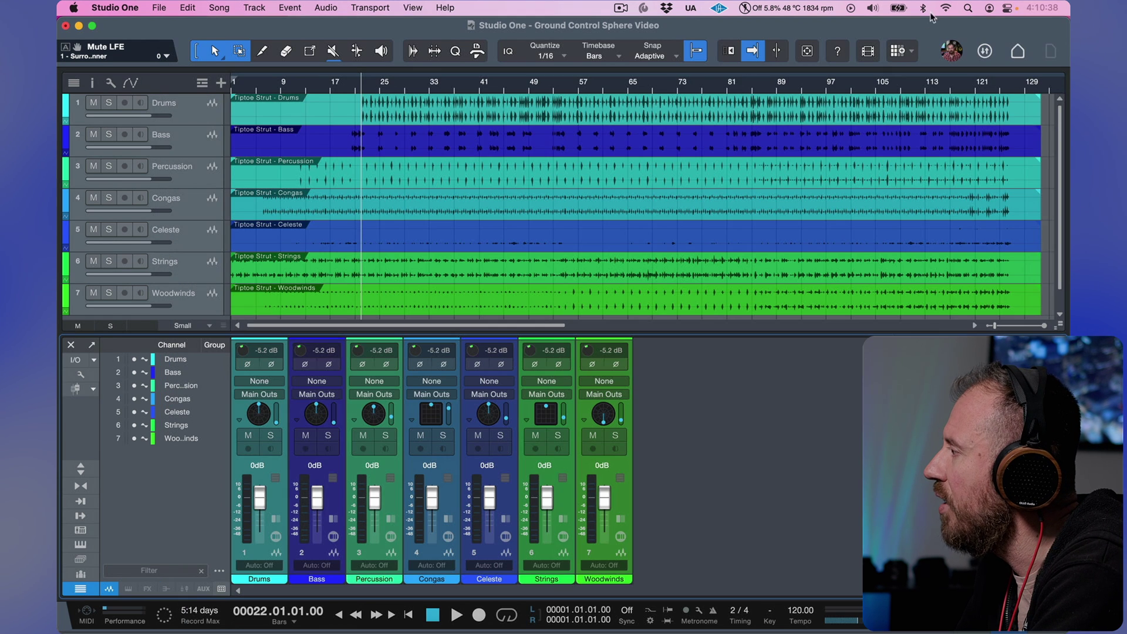
{"action": "left_click", "coordinate": [873, 8]}
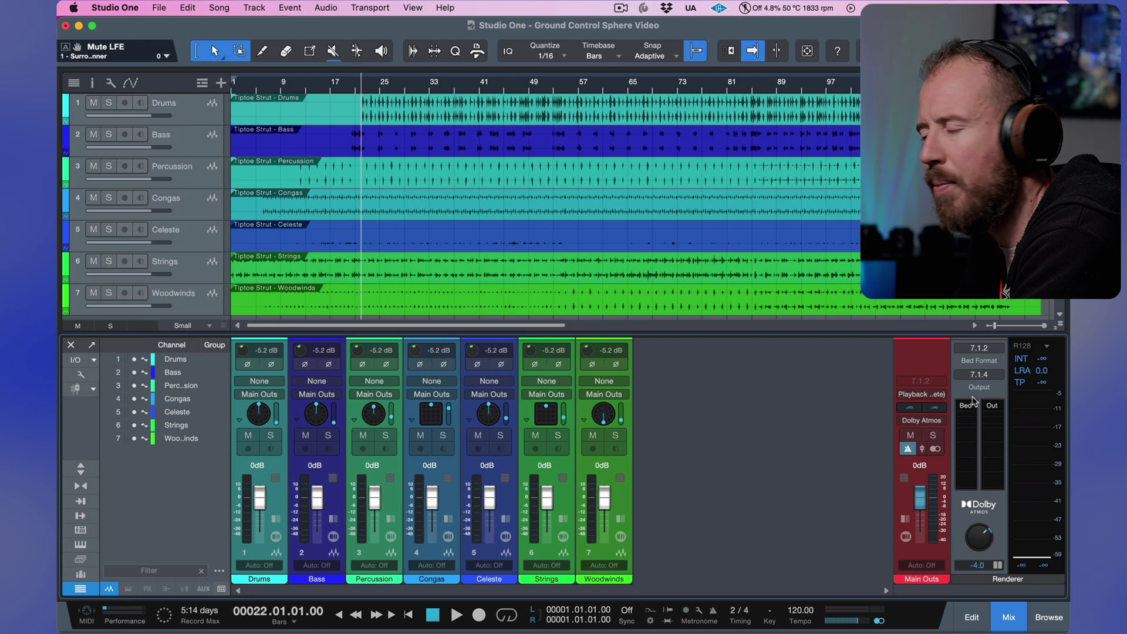
Audition the mix on Stereo output, switch to Dolby Atmos Binaural, and show the Renderer window.
{"action": "left_click", "coordinate": [979, 373]}
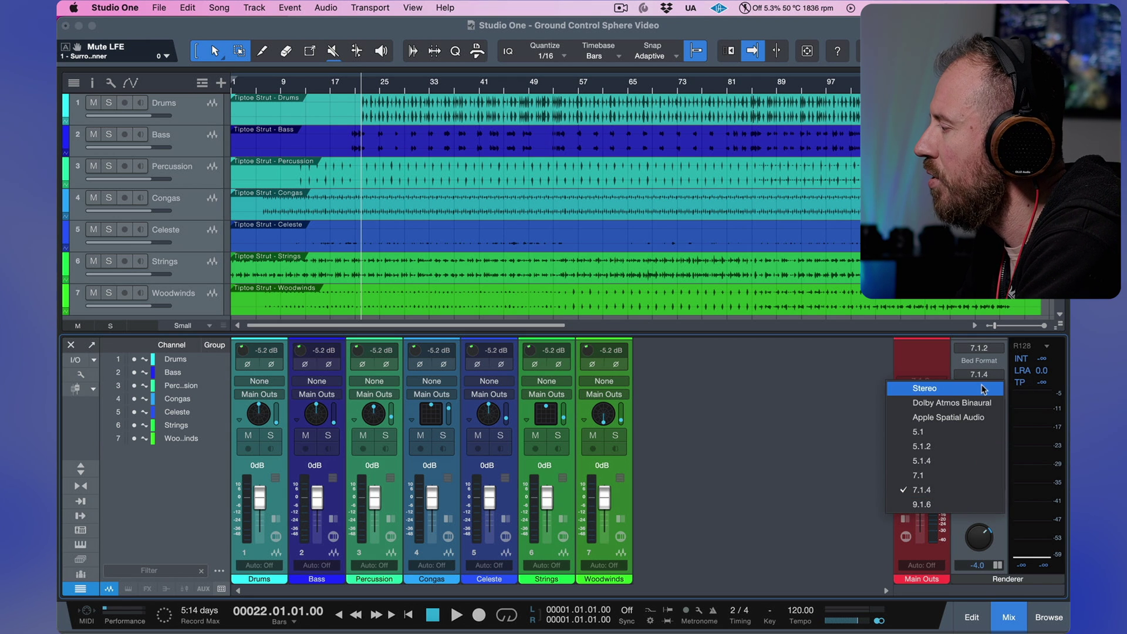
{"action": "key", "text": "Escape"}
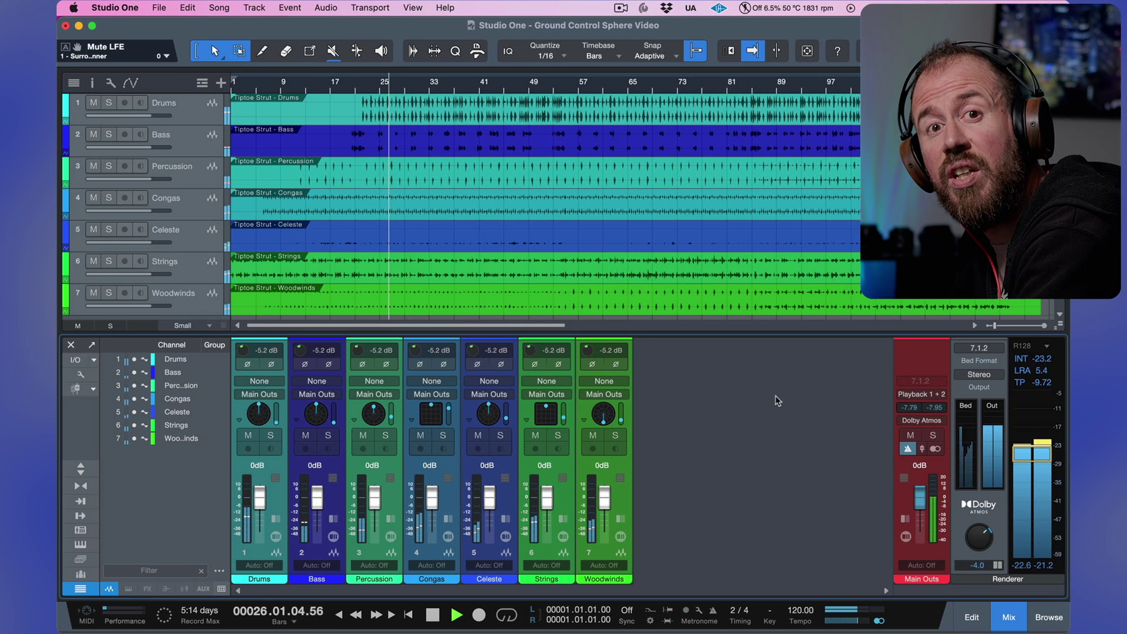
{"action": "left_click", "coordinate": [972, 379]}
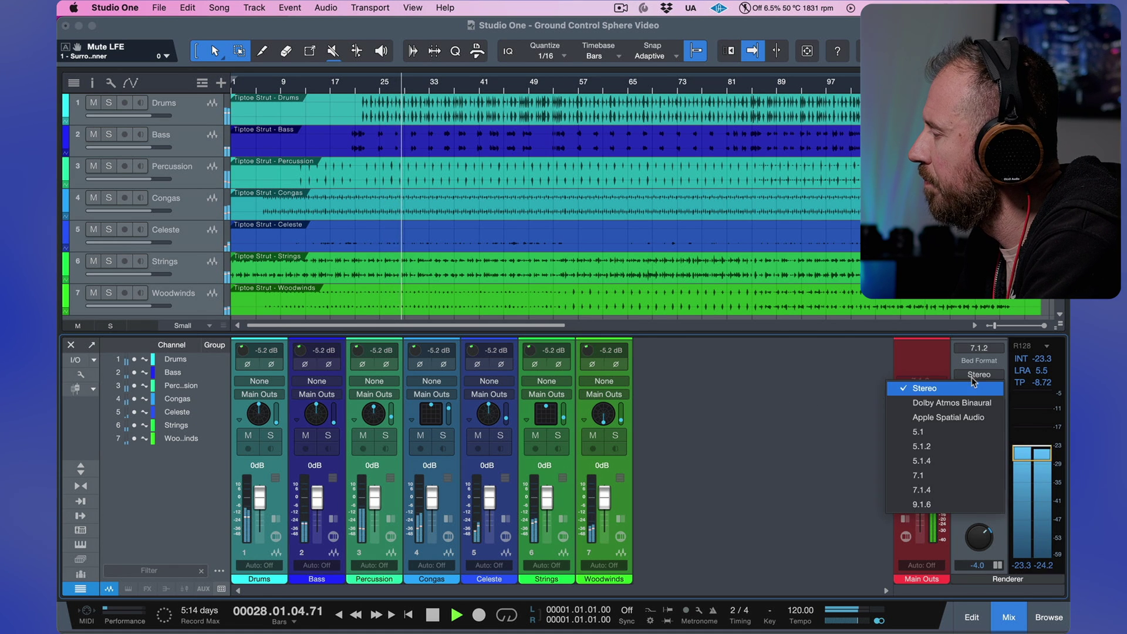
{"action": "left_click", "coordinate": [961, 399]}
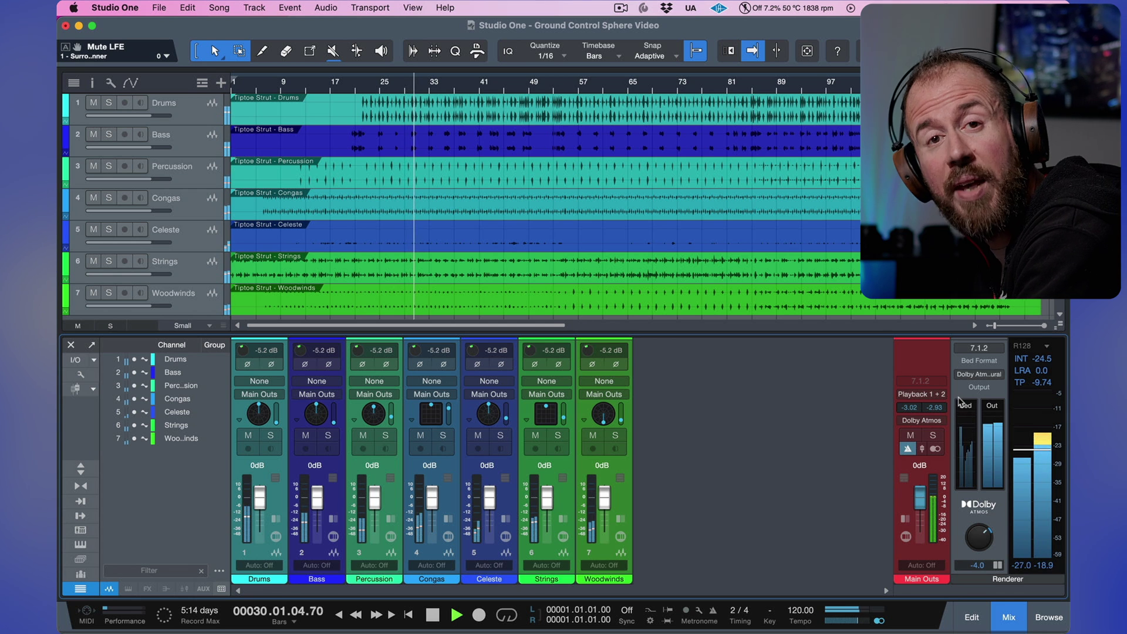
{"action": "left_click", "coordinate": [979, 507]}
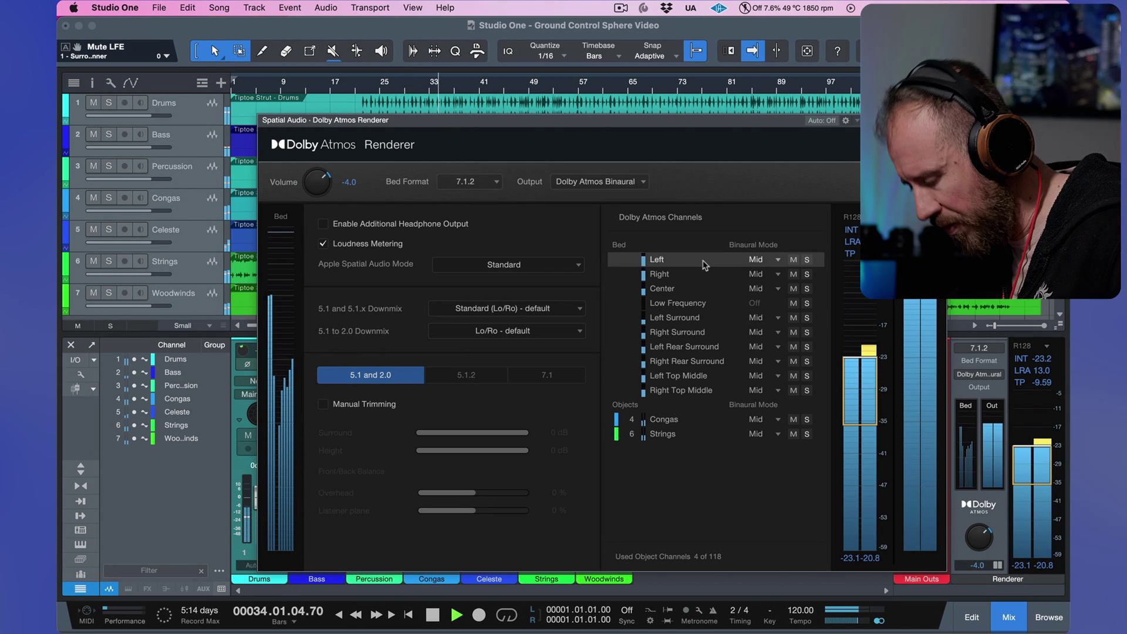
{"action": "left_click", "coordinate": [777, 264]}
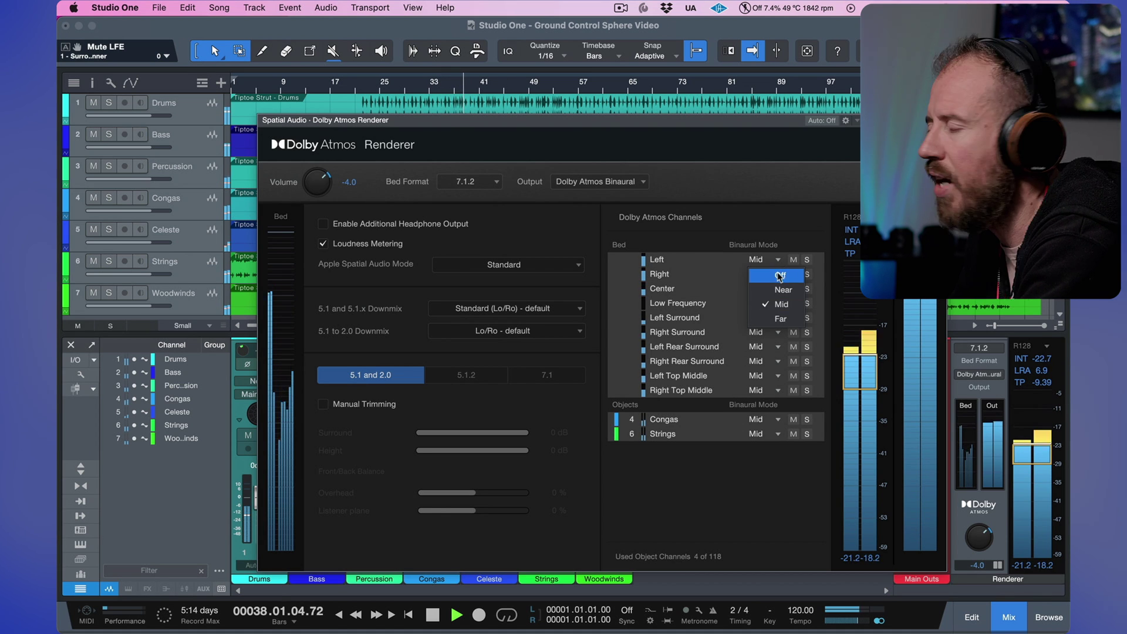
{"action": "left_click", "coordinate": [780, 318]}
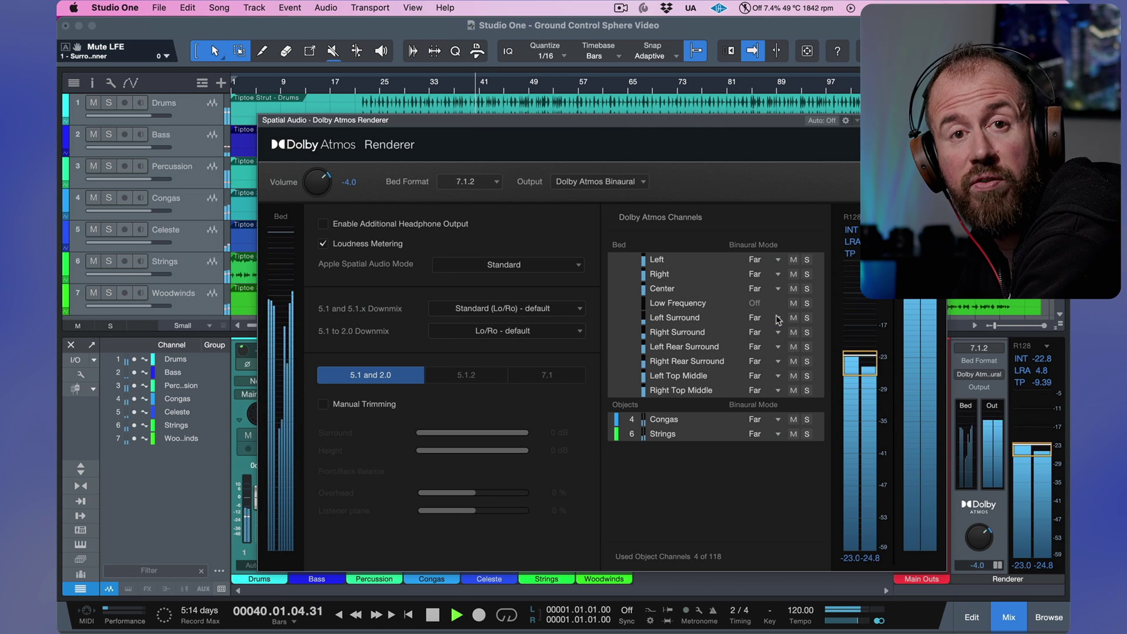
{"action": "left_click", "coordinate": [776, 260]}
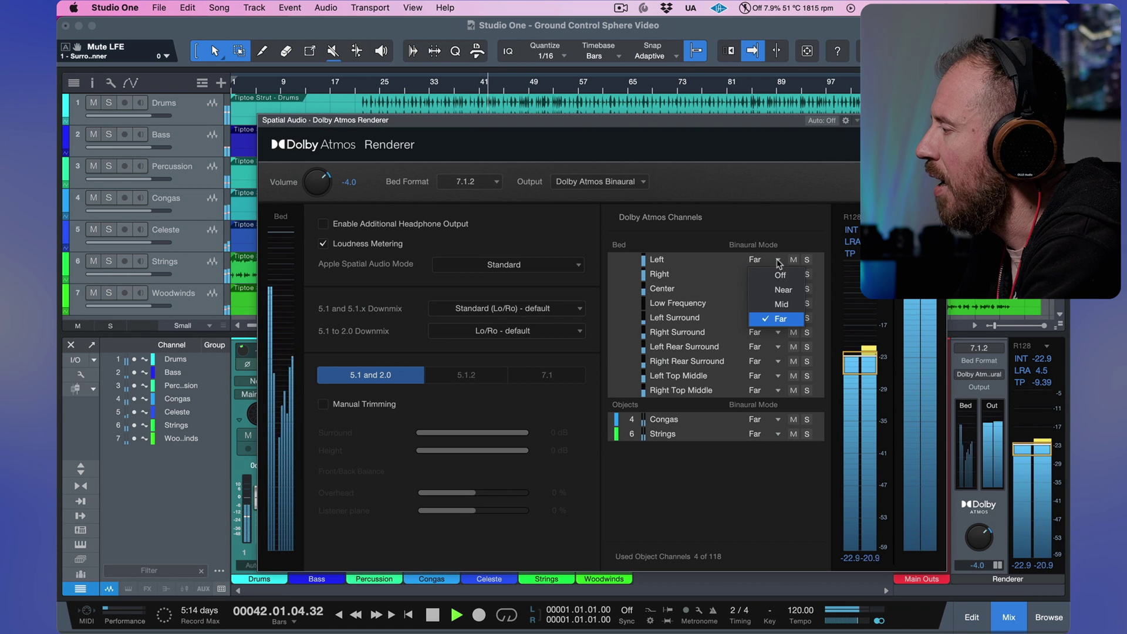
{"action": "left_click", "coordinate": [776, 290]}
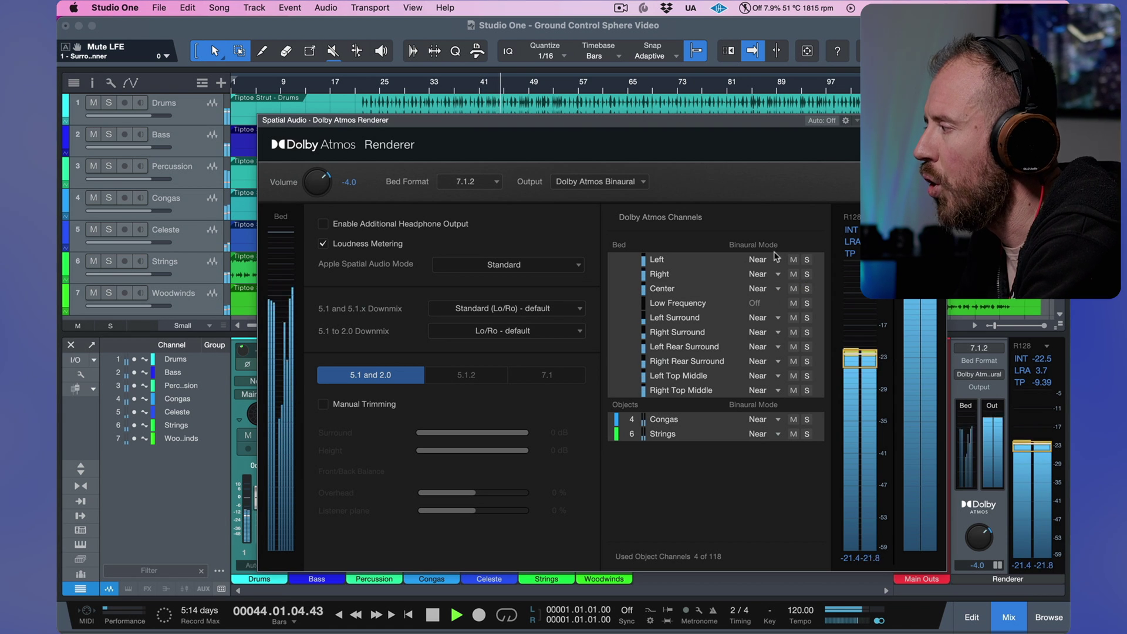
{"action": "left_click", "coordinate": [779, 263]}
{"action": "left_click", "coordinate": [776, 304]}
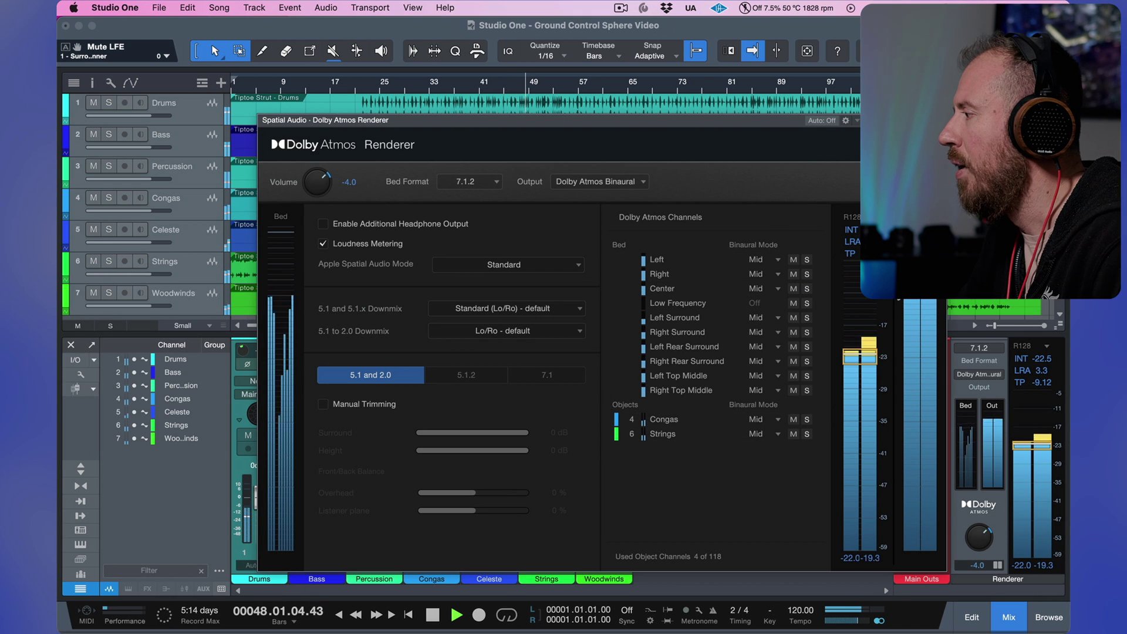
Close the Renderer window and set the Renderer strip's output to Apple Spatial Audio.
{"action": "key", "text": "super+w"}
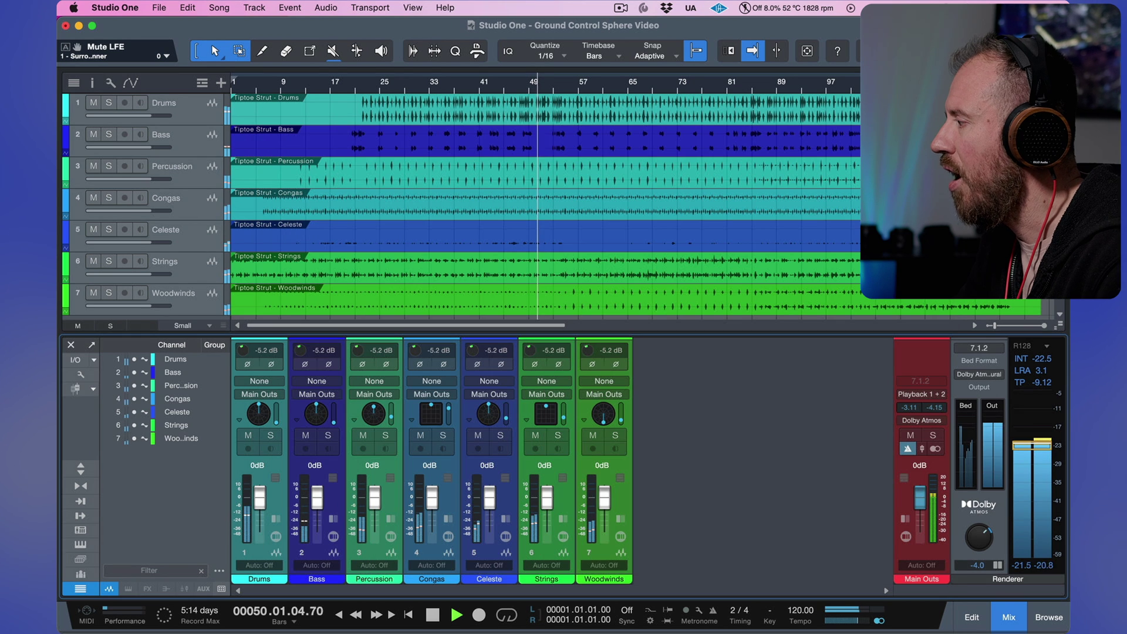
{"action": "left_click", "coordinate": [978, 373]}
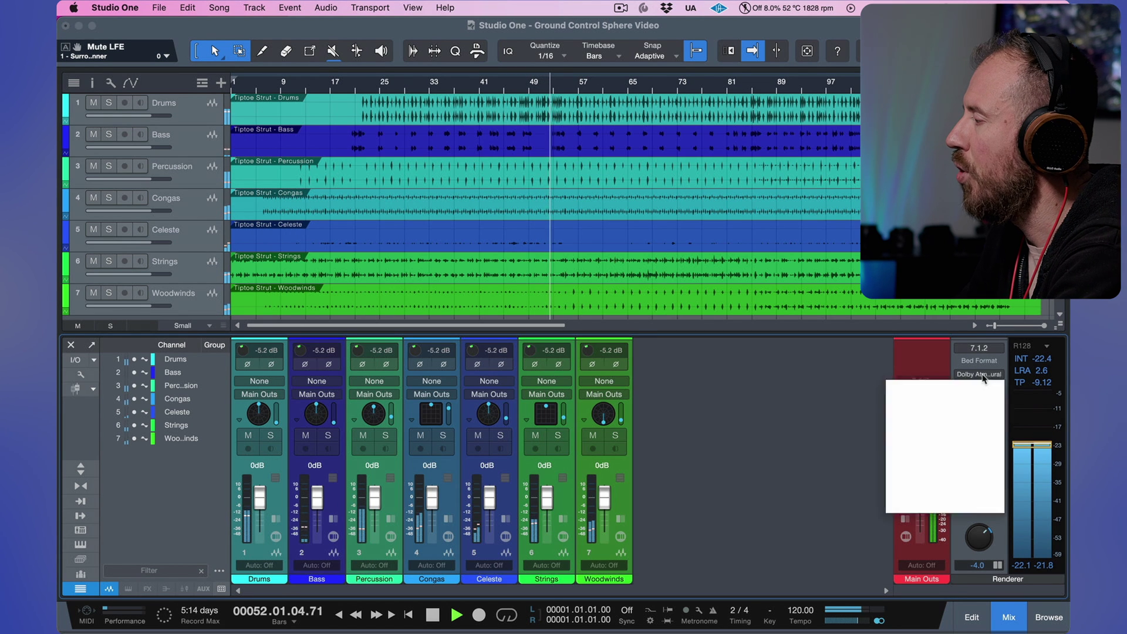
{"action": "left_click", "coordinate": [964, 418]}
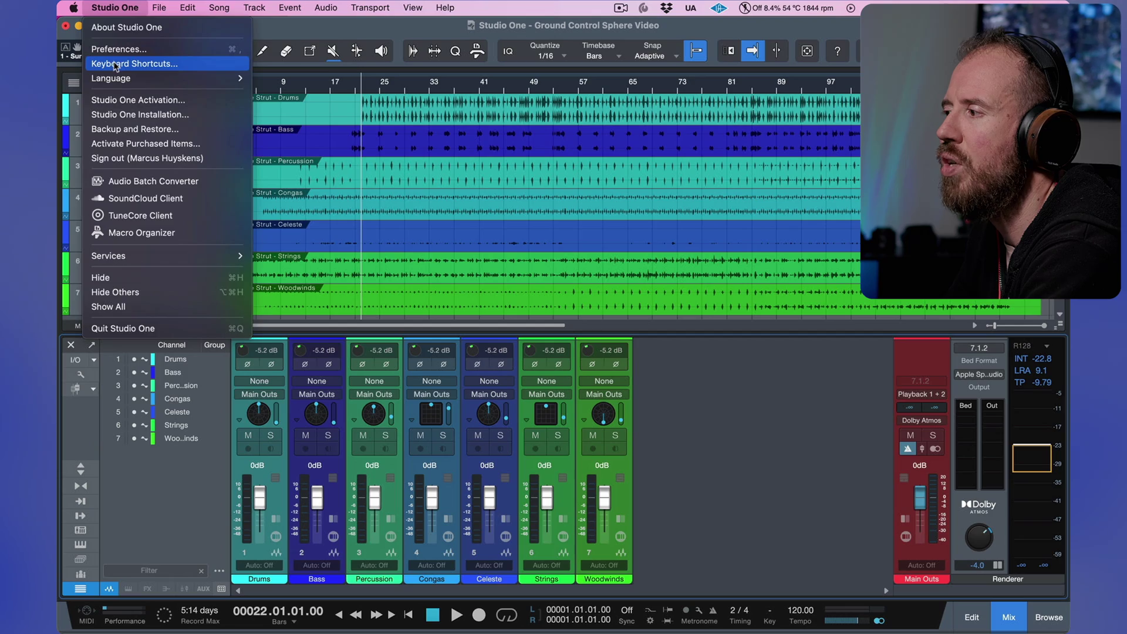
Look up the 'dolby' speaker format shortcuts, select Apple Spatial Audio, and cancel Preferences.
{"action": "left_click", "coordinate": [115, 64]}
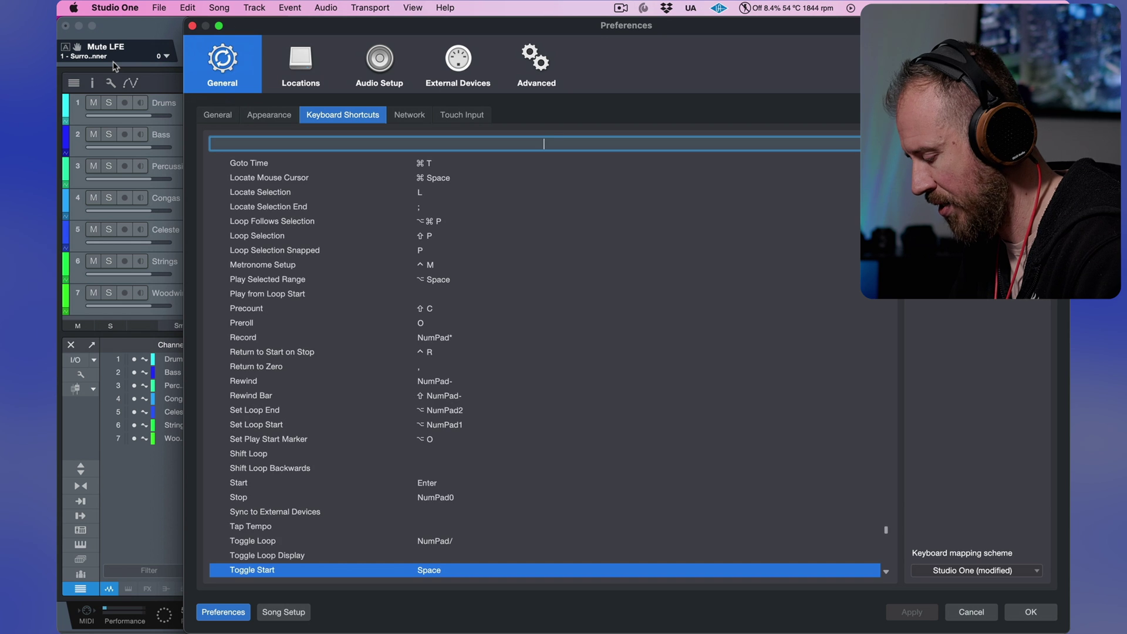
{"action": "type", "text": "dolby"}
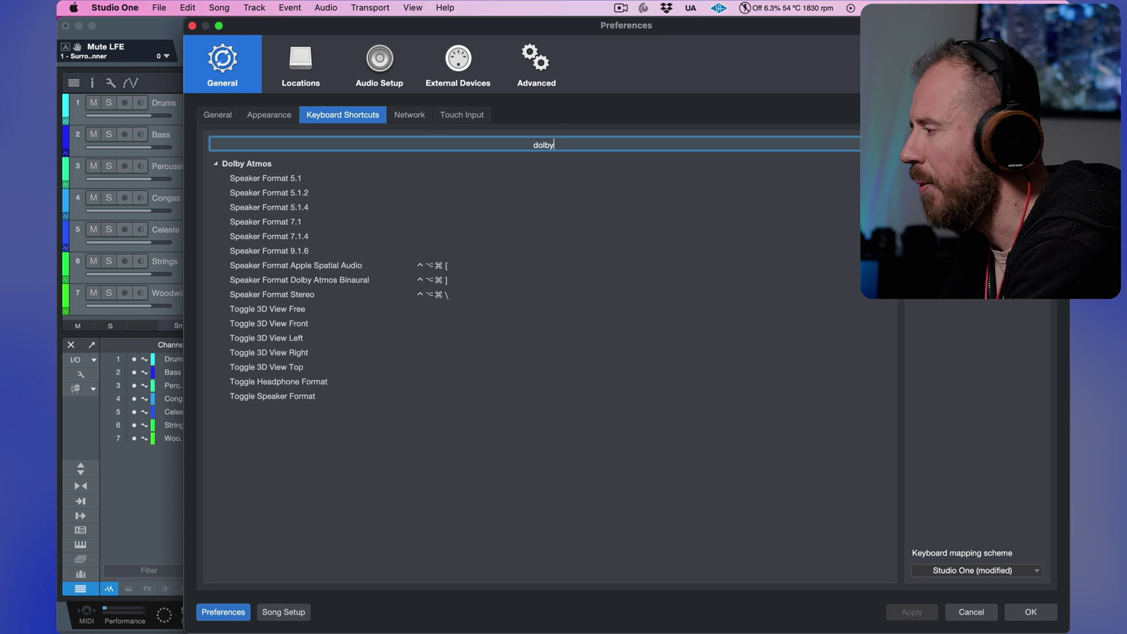
{"action": "left_click", "coordinate": [304, 267]}
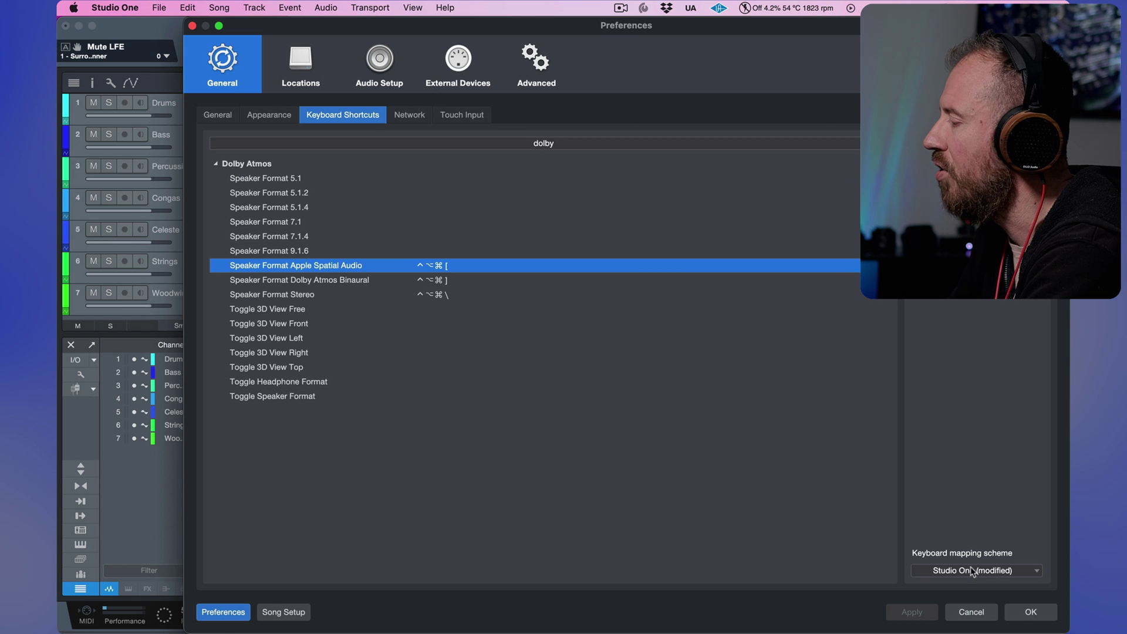
{"action": "left_click", "coordinate": [976, 615]}
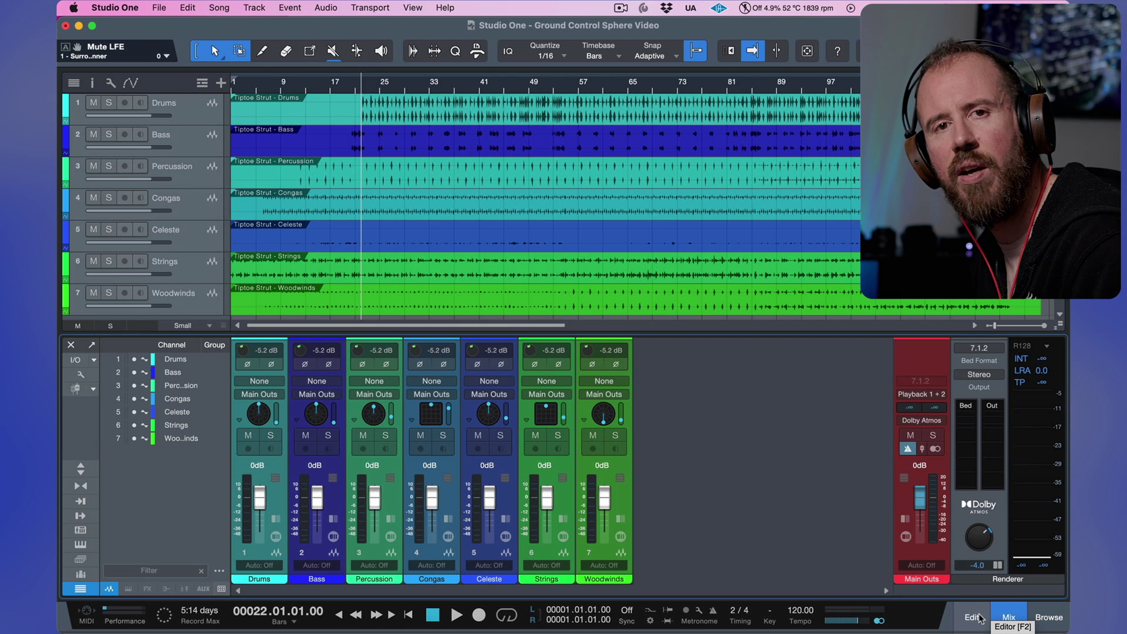
Play the mix from bar 22 with output switched to Apple Spatial Audio, then stop.
{"action": "key", "text": "space"}
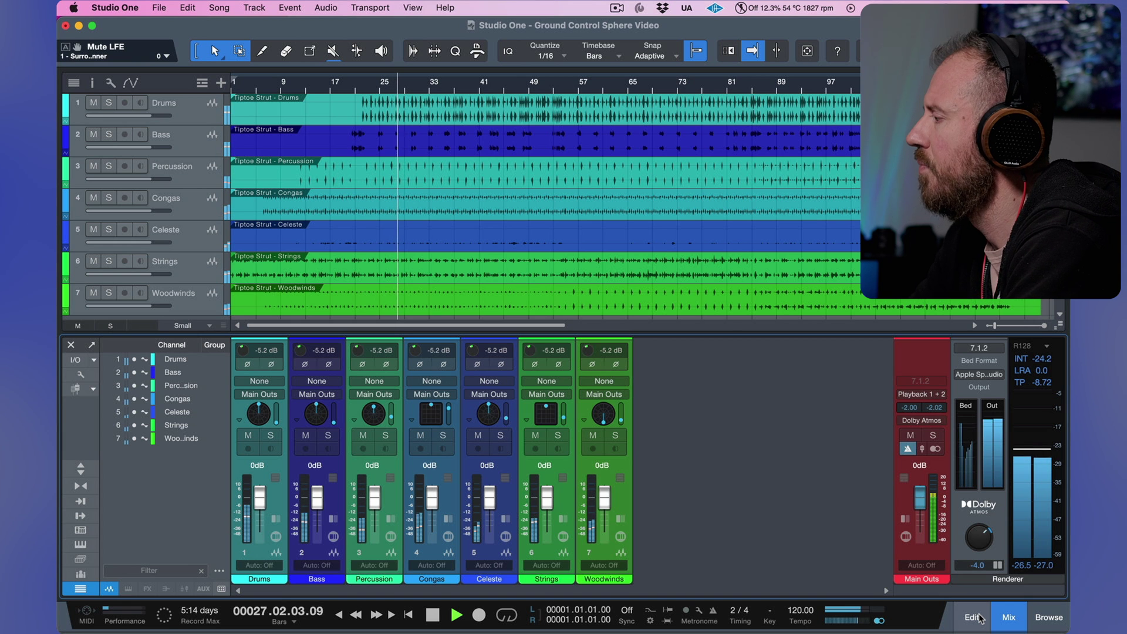
{"action": "key", "text": "space"}
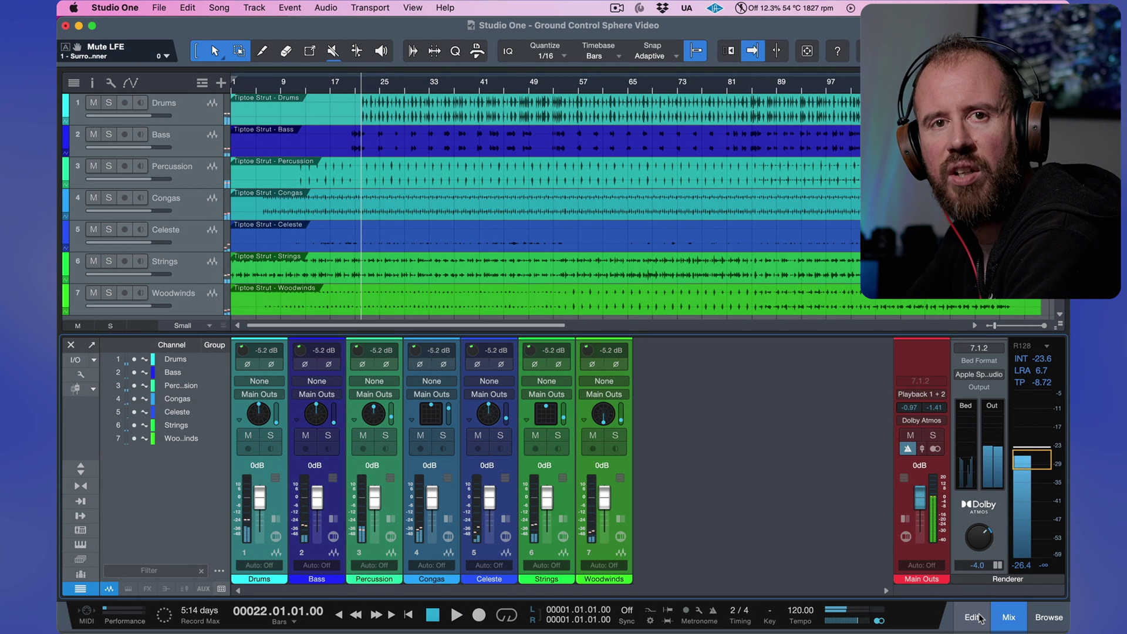